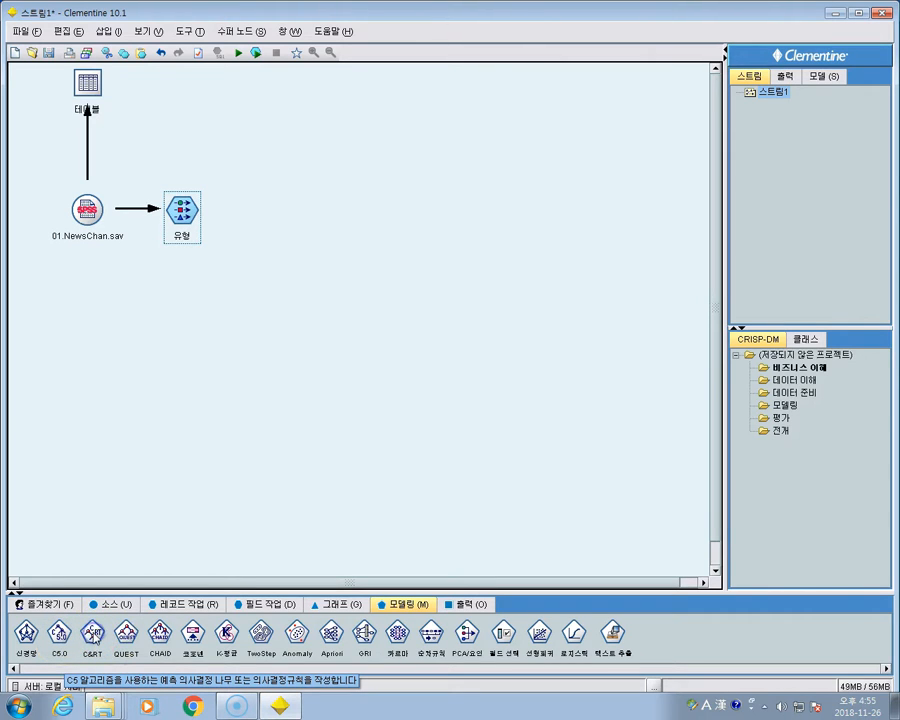
# - Add a C&RT modeling node connected to the 유형 (Type) node
pyautogui.click(101, 639)
pyautogui.click(163, 636)
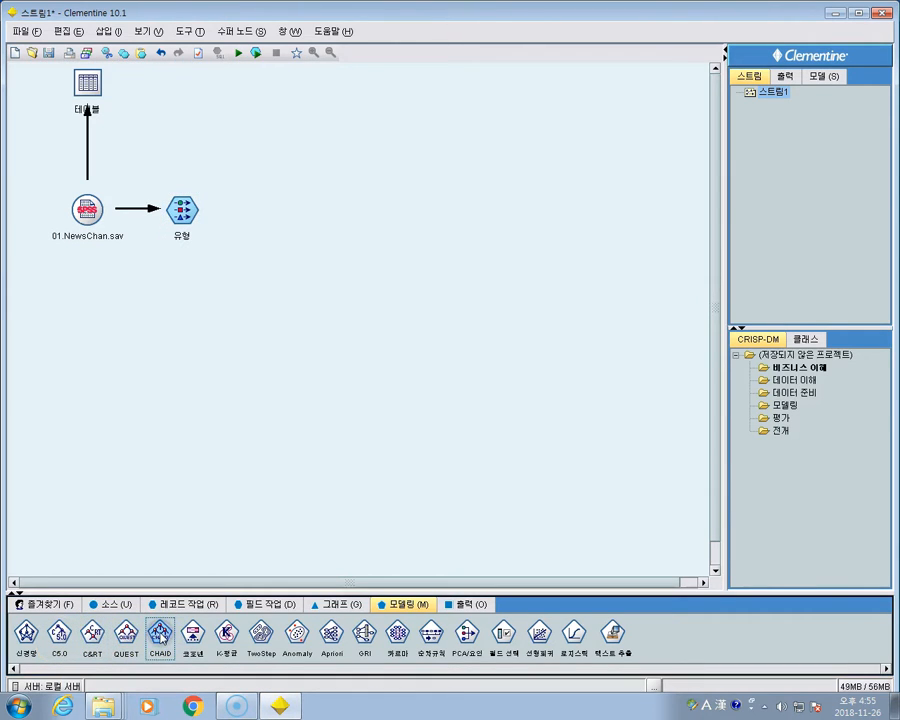
pyautogui.click(226, 633)
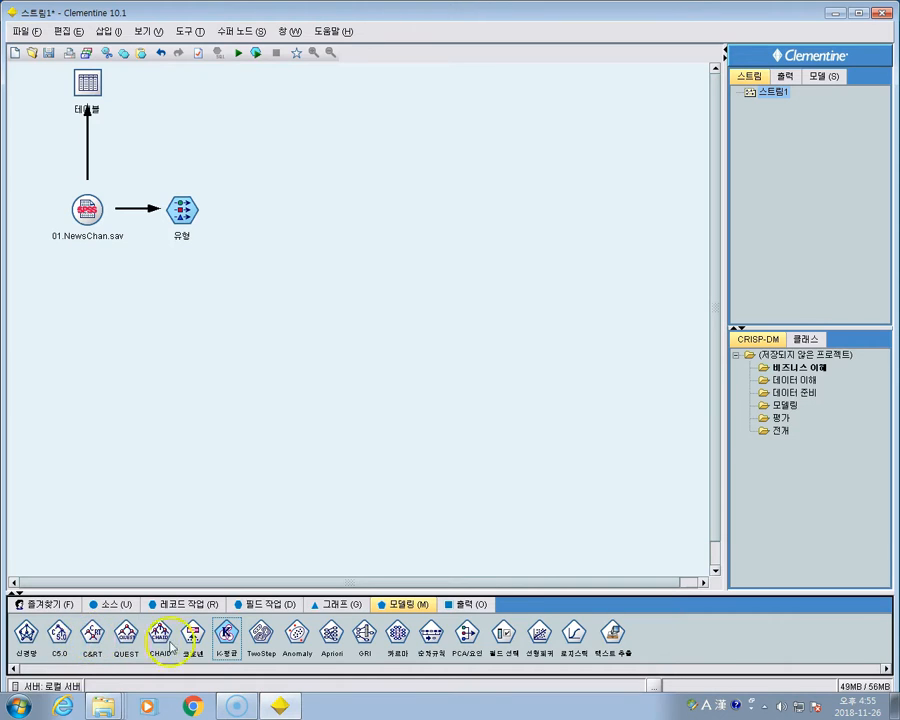
pyautogui.doubleClick(92, 634)
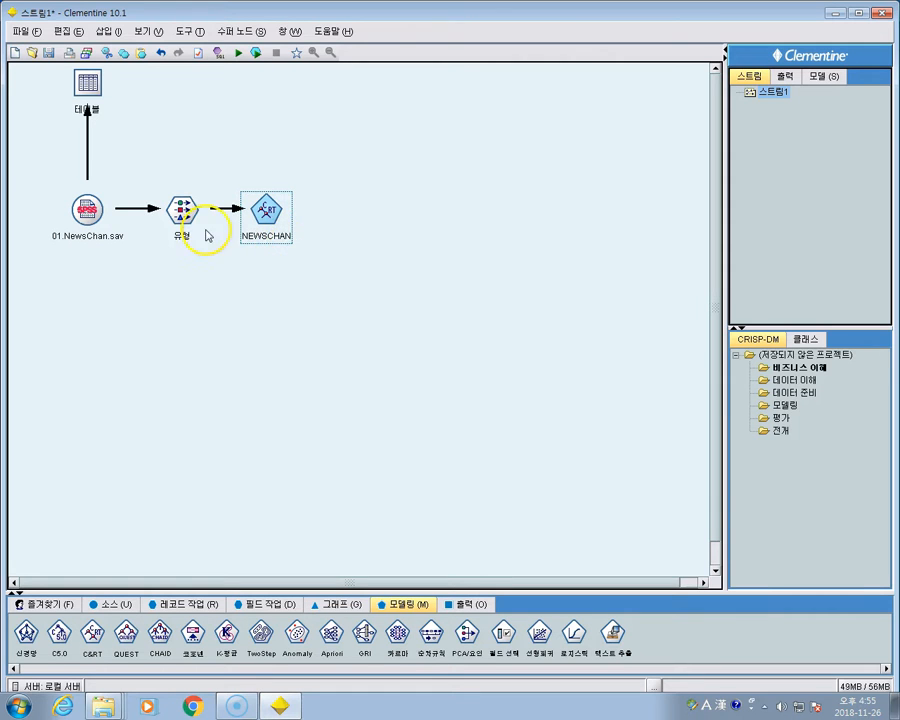
# - Check the field types and input/output directions in the 유형 (Type) node
pyautogui.doubleClick(182, 210)
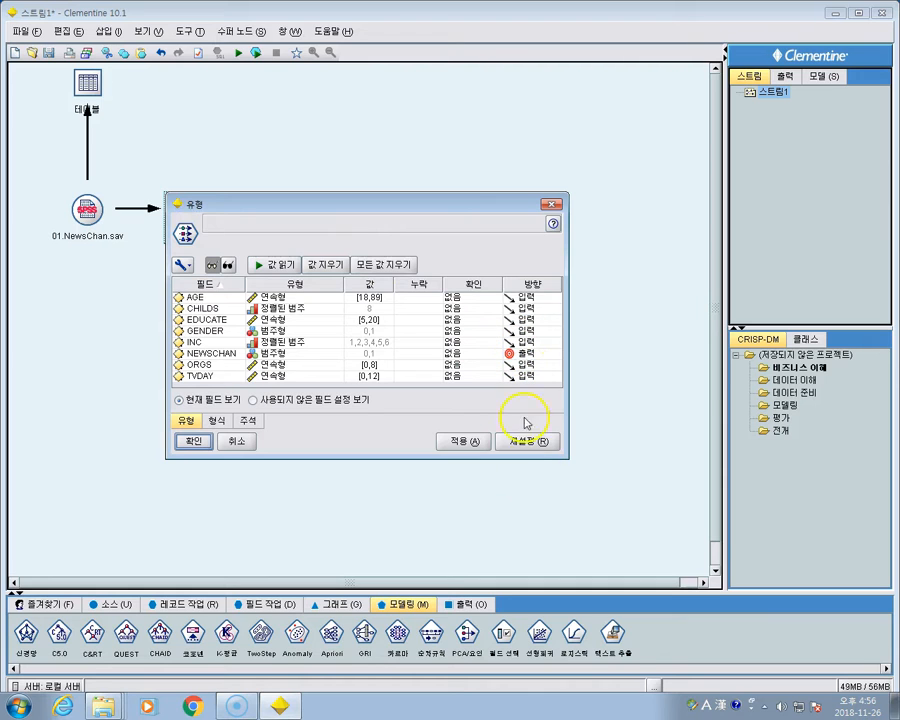
pyautogui.click(557, 208)
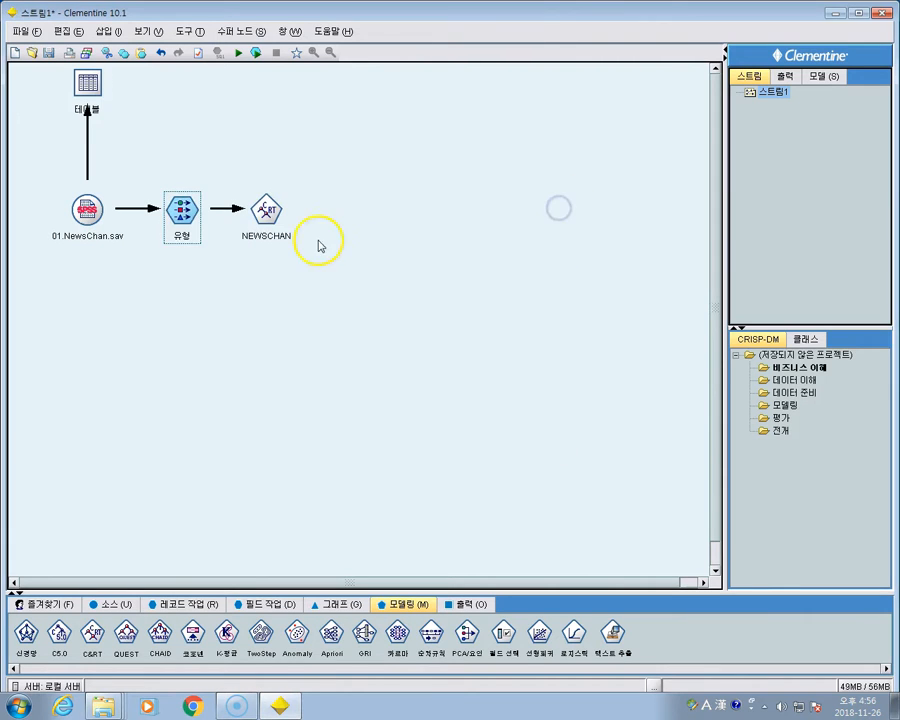
# - Review the NEWSCHAN C&RT node's model, advanced, cost and annotation settings, and run the node to build the model
pyautogui.click(272, 211)
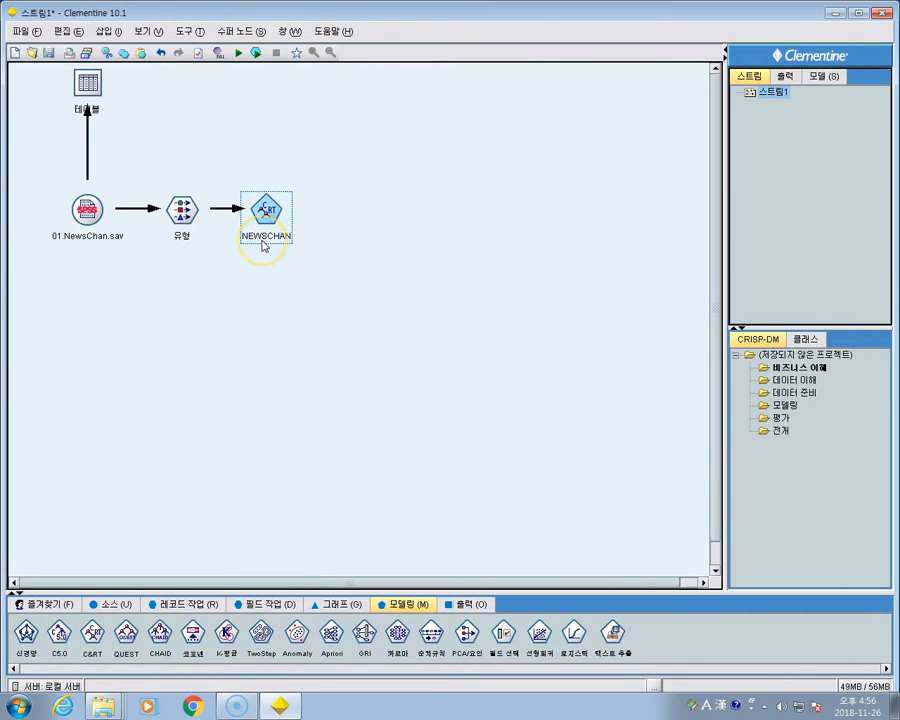
pyautogui.doubleClick(266, 212)
pyautogui.moveTo(404, 206); pyautogui.dragTo(452, 123)
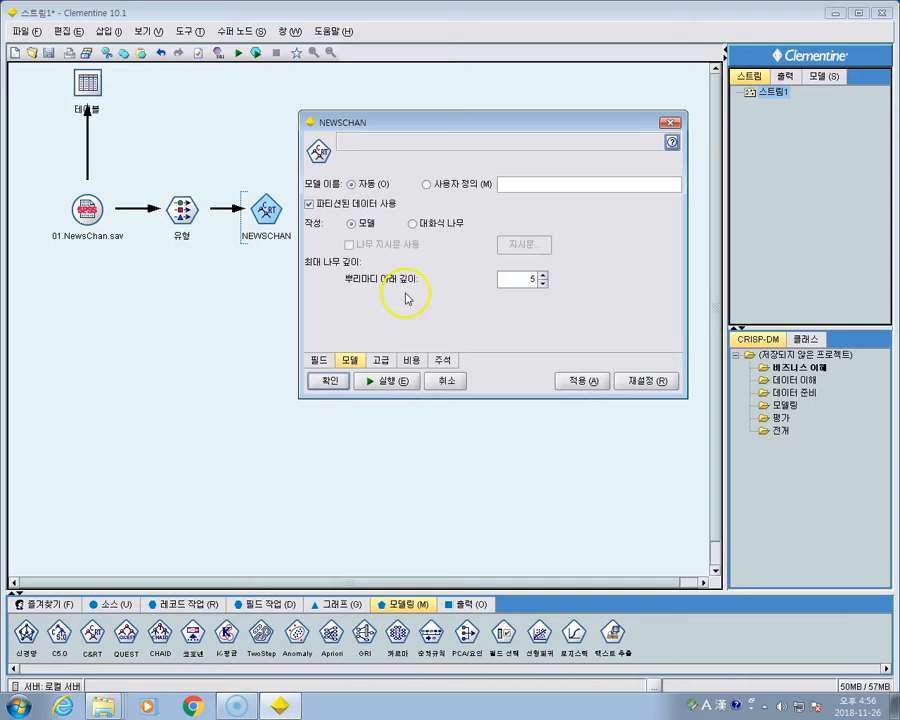
pyautogui.click(381, 361)
pyautogui.click(411, 360)
pyautogui.click(442, 360)
pyautogui.click(407, 361)
pyautogui.click(381, 361)
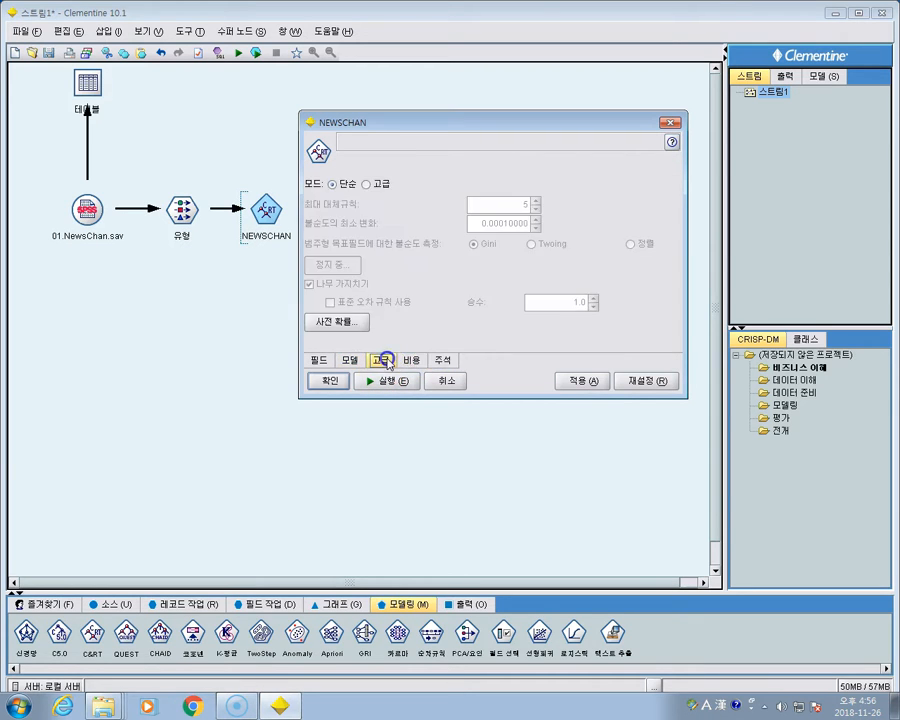
pyautogui.click(350, 360)
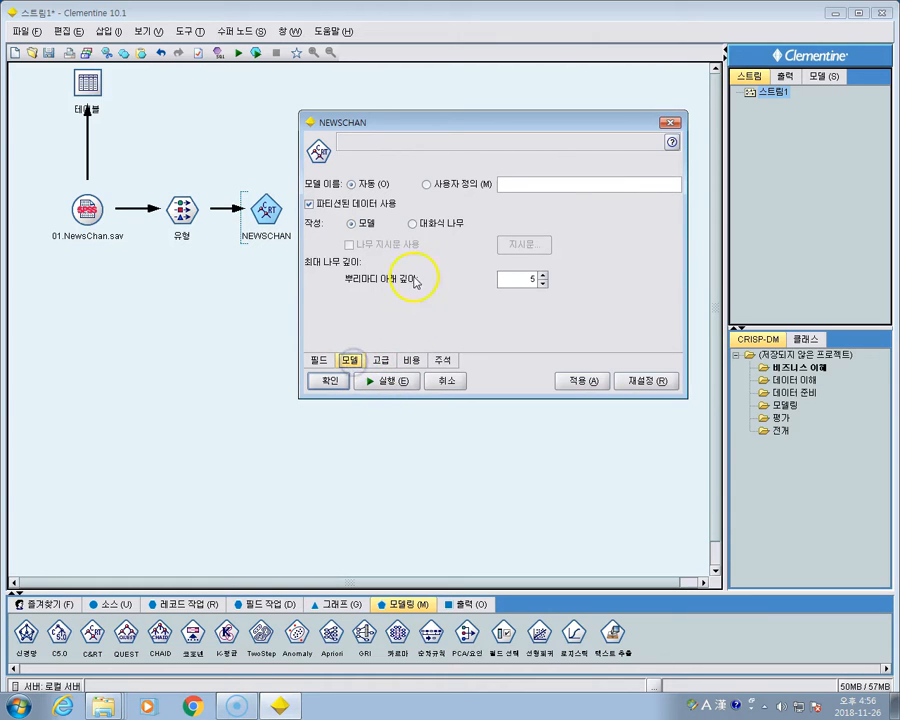
pyautogui.click(392, 381)
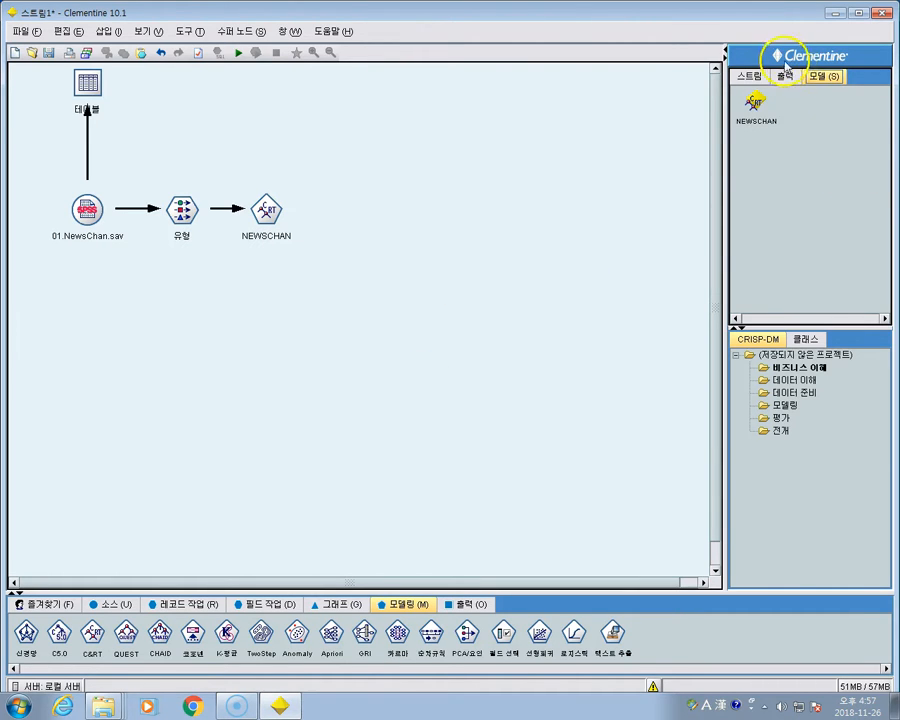
# - Browse the generated NEWSCHAN model and expand its rule branches for both AGE splits
pyautogui.click(755, 104)
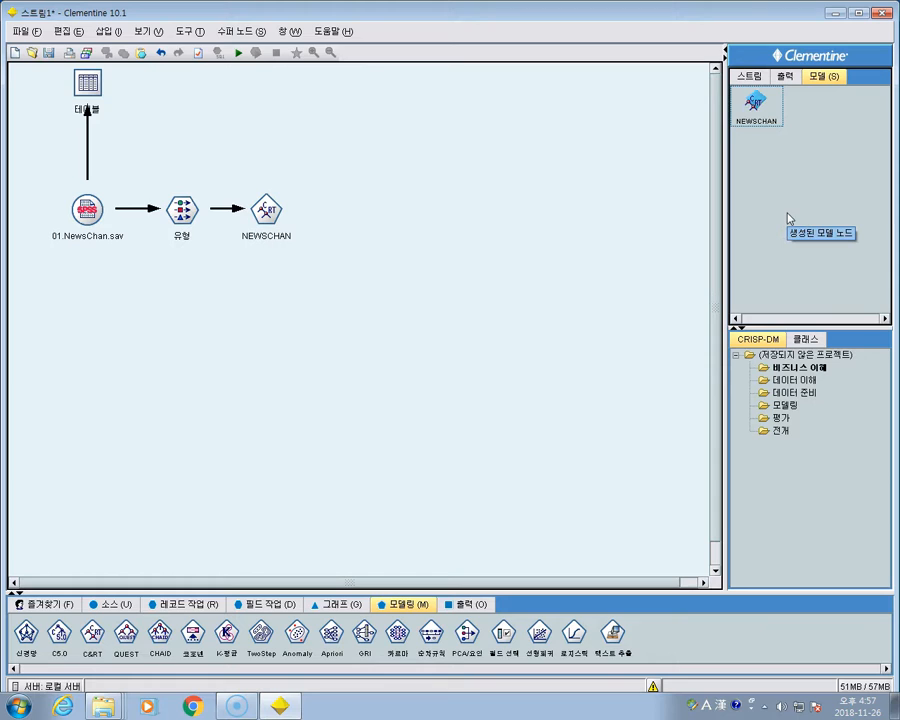
pyautogui.rightClick(758, 106)
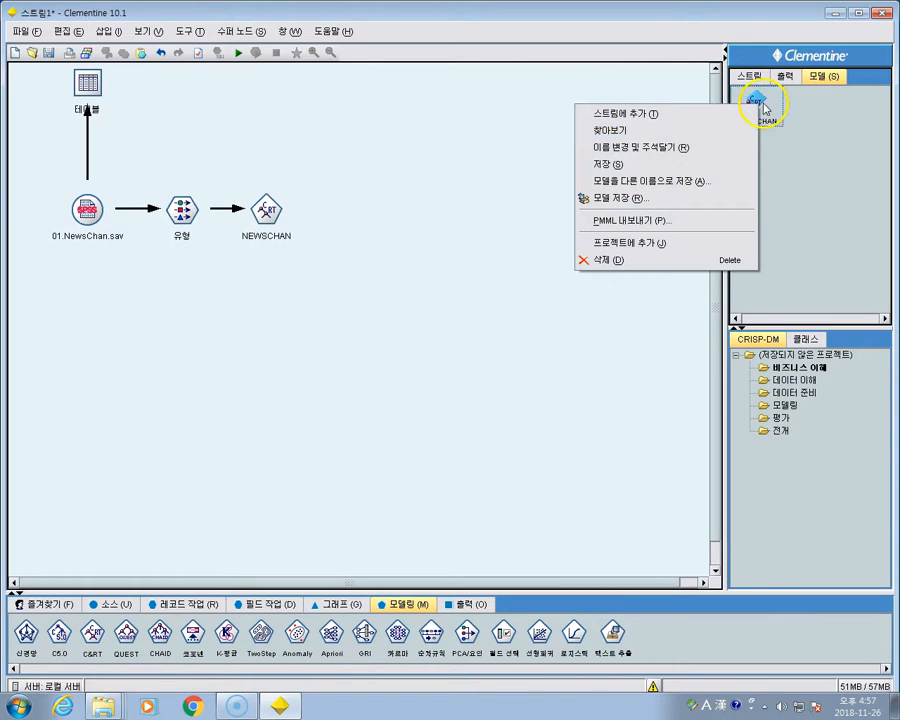
pyautogui.click(632, 133)
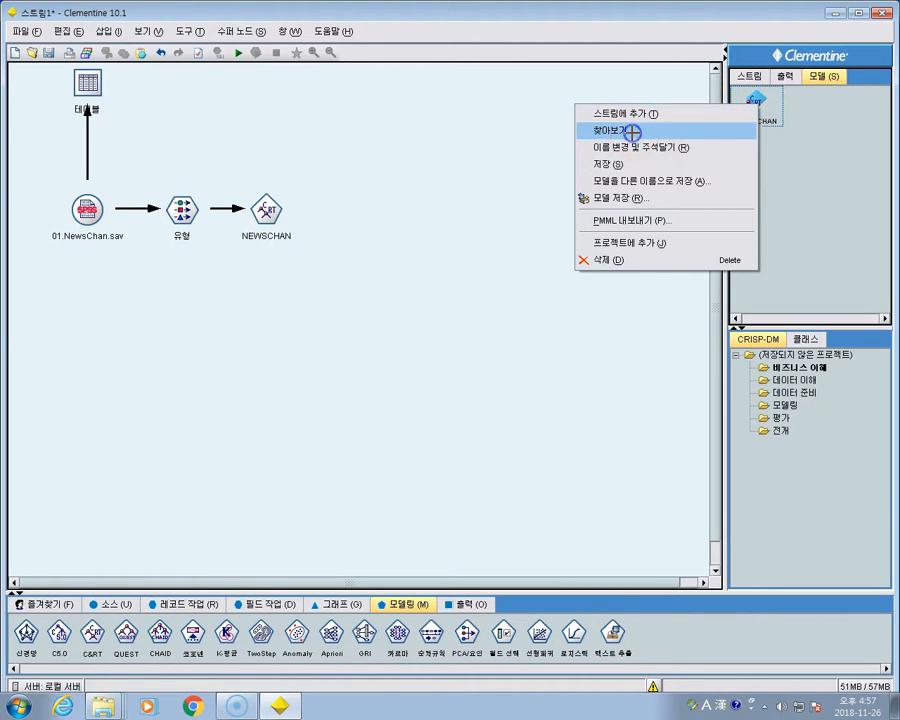
pyautogui.moveTo(206, 10); pyautogui.dragTo(581, 76)
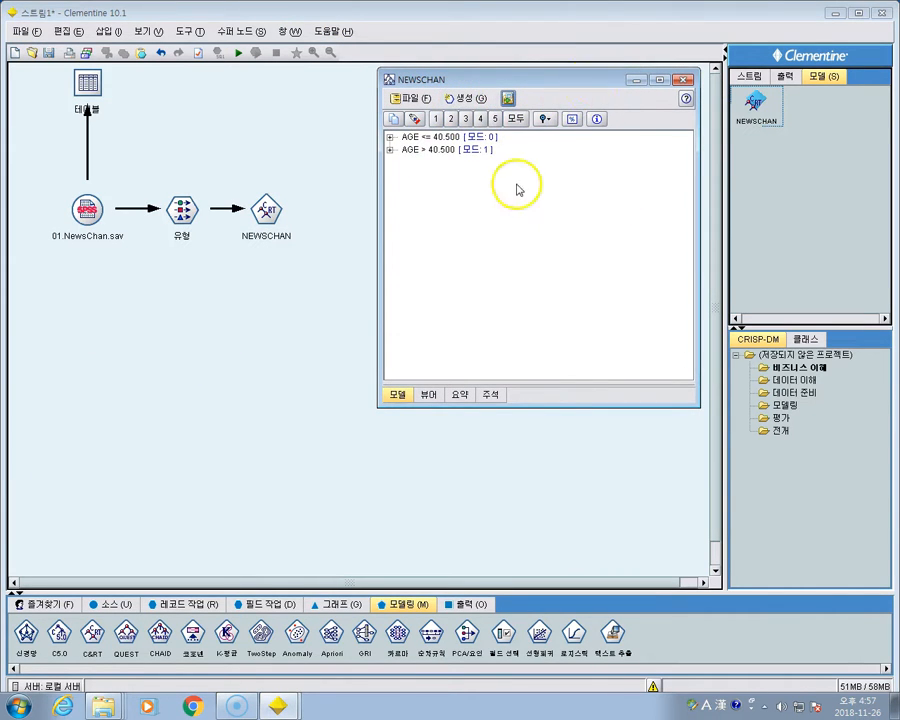
pyautogui.click(390, 137)
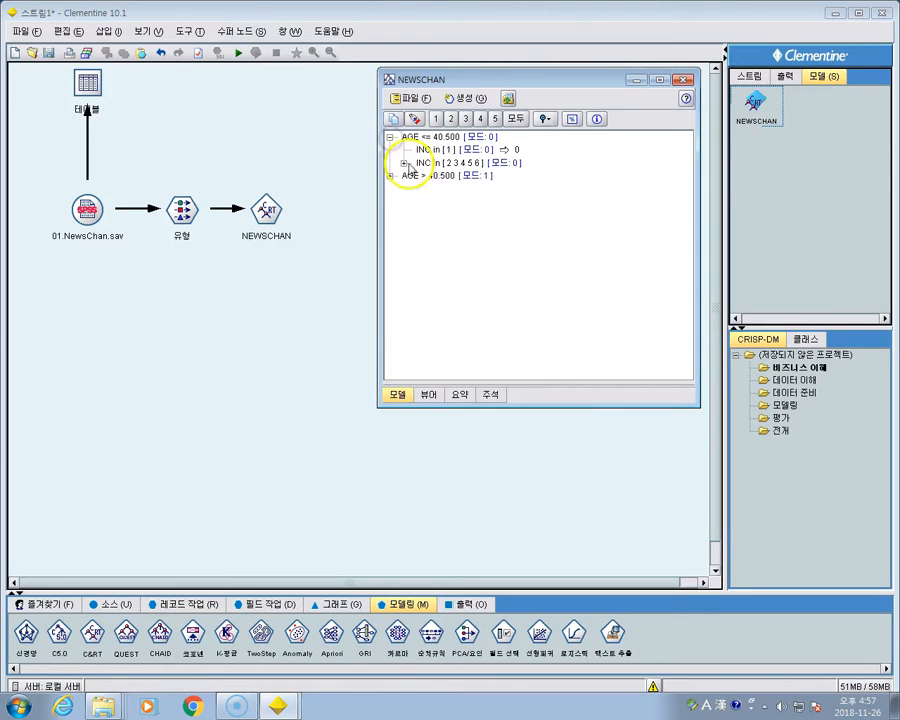
pyautogui.click(405, 163)
pyautogui.click(417, 189)
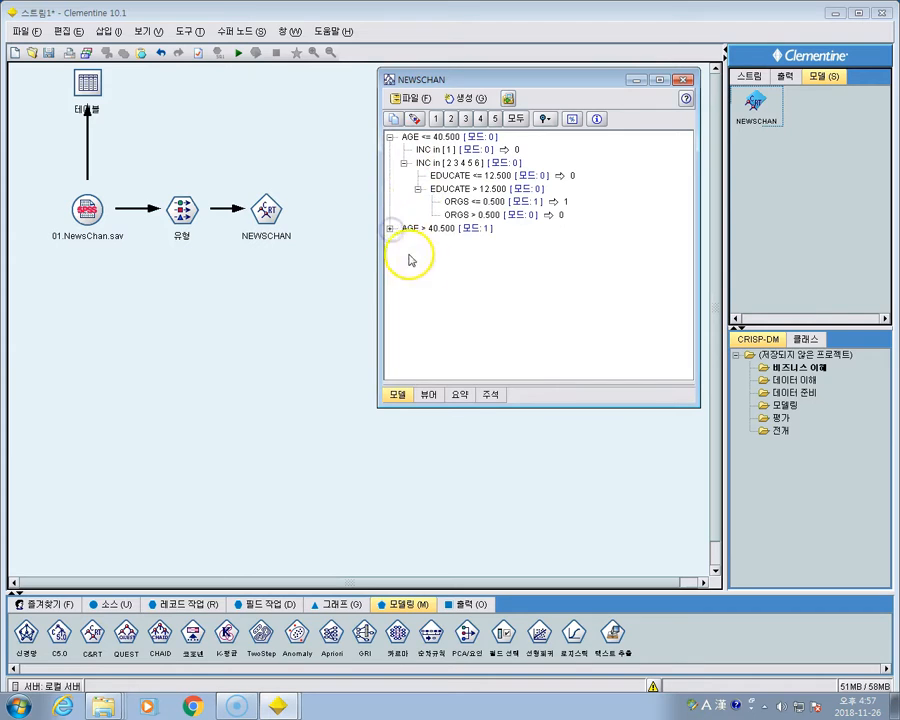
pyautogui.click(390, 229)
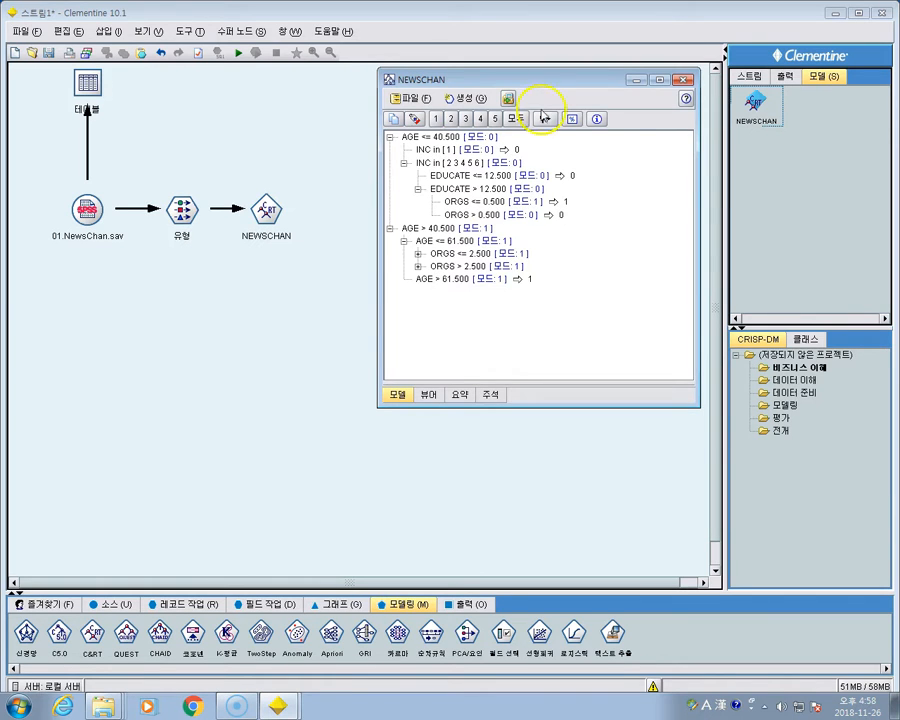
pyautogui.click(683, 79)
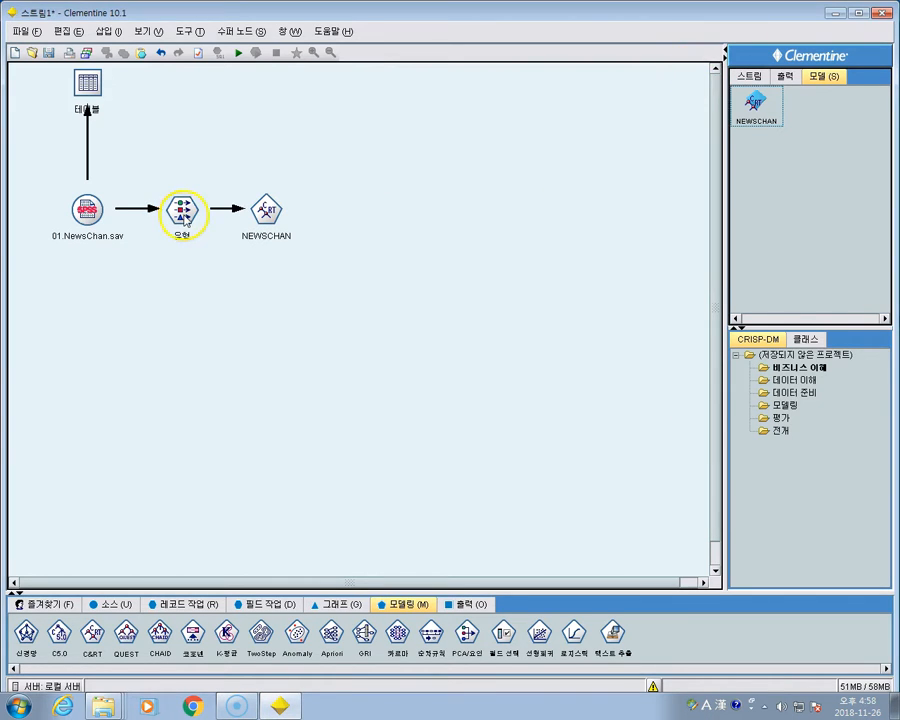
# - Examine the AGE, CHILDS, EDUCATE and NEWSCHAN fields in the 유형 (Type) node
pyautogui.doubleClick(181, 210)
pyautogui.moveTo(291, 200); pyautogui.dragTo(512, 122)
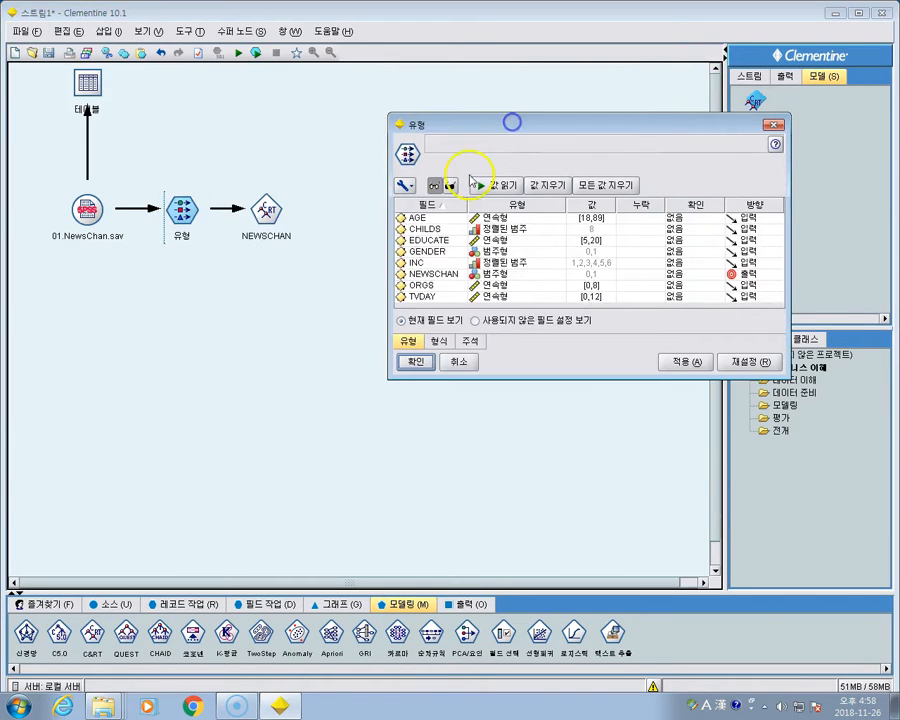
pyautogui.click(418, 218)
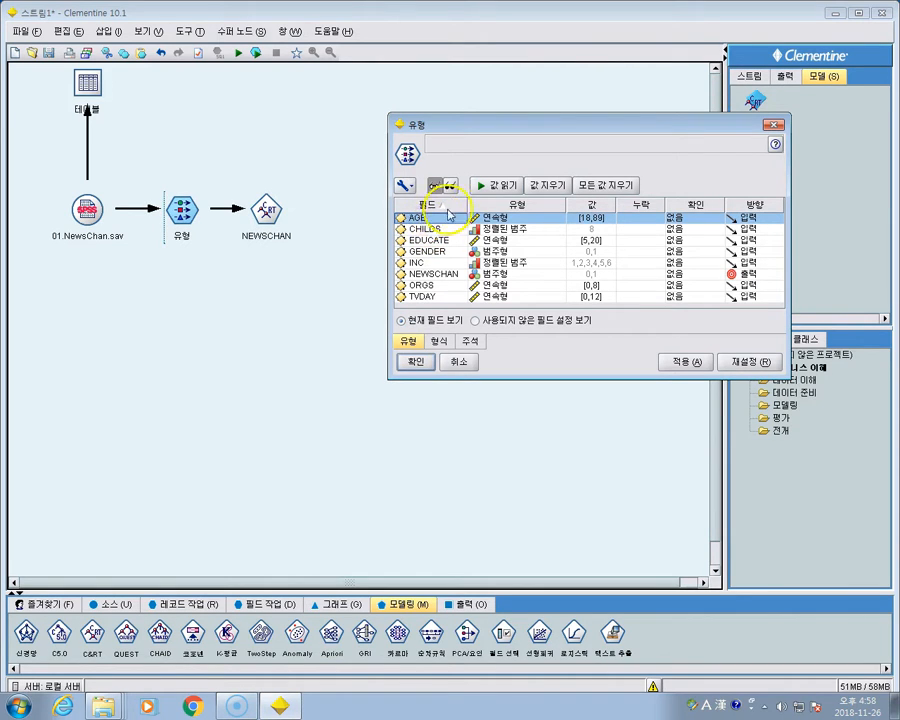
pyautogui.click(436, 230)
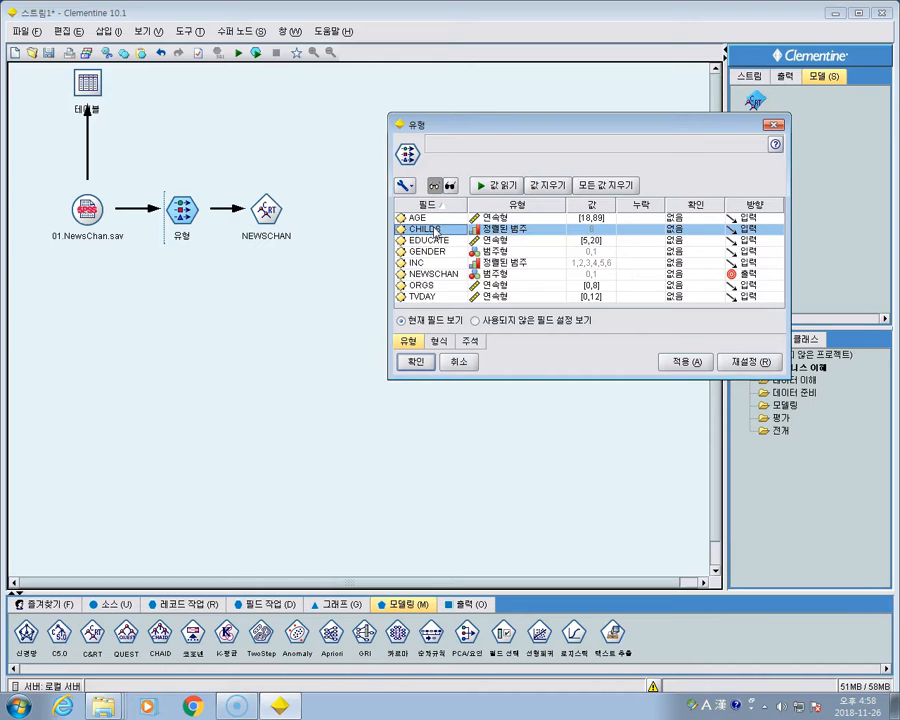
pyautogui.click(421, 216)
pyautogui.click(426, 229)
pyautogui.click(424, 240)
pyautogui.click(428, 273)
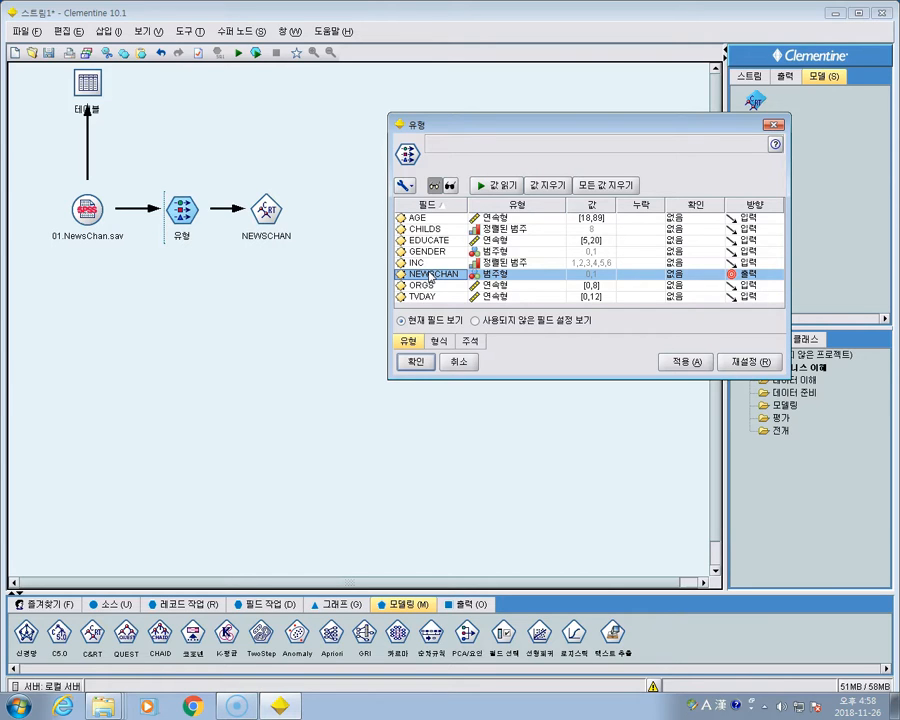
pyautogui.click(781, 127)
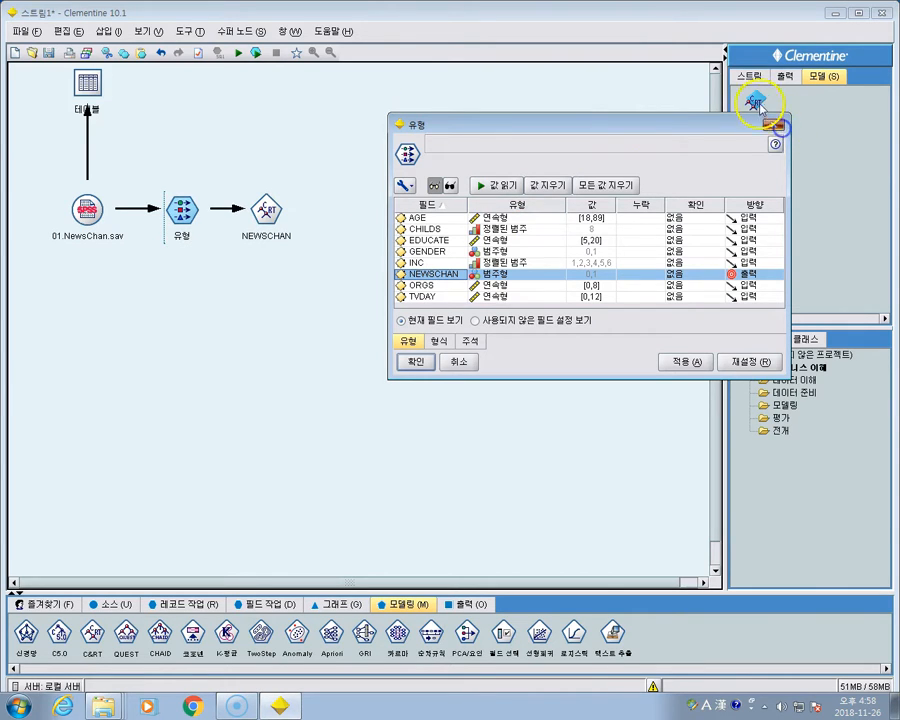
# - Browse the generated NEWSCHAN model again and show its decision tree diagram in a maximized window
pyautogui.rightClick(757, 106)
pyautogui.click(684, 122)
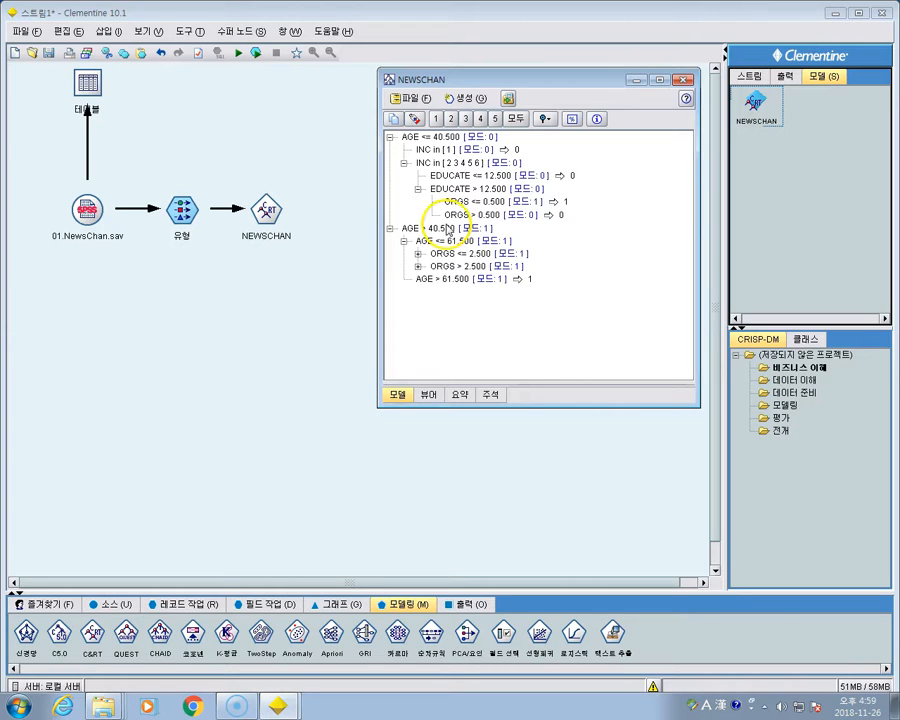
pyautogui.click(430, 396)
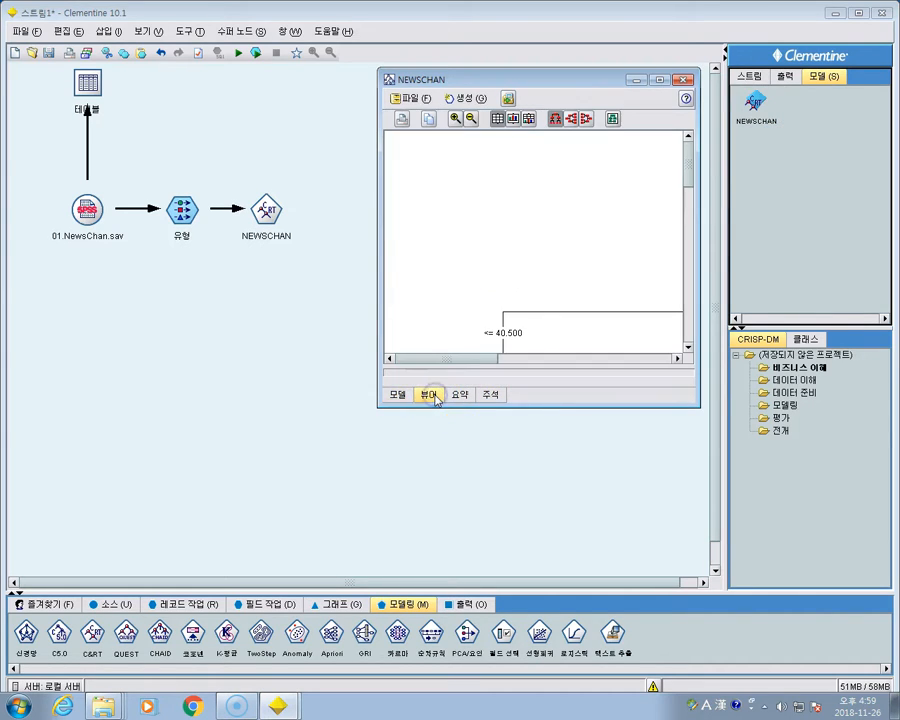
pyautogui.doubleClick(584, 80)
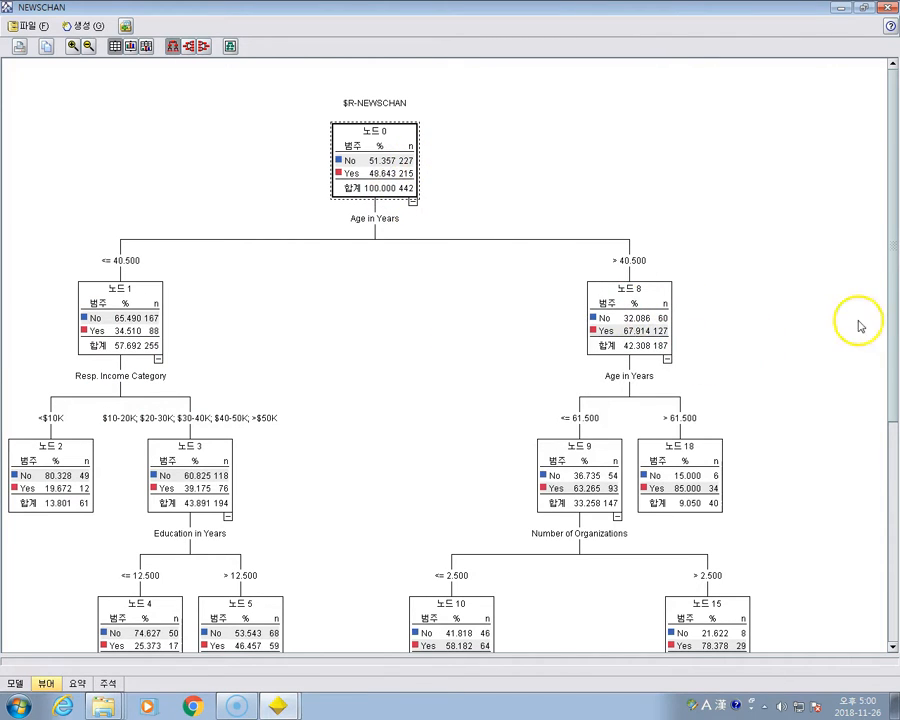
# - Examine the terminal nodes of the decision tree, including nodes 2, 4, 6, 7, 11, 13, 14, 16 and 17
pyautogui.scroll(-5, 884, 298)
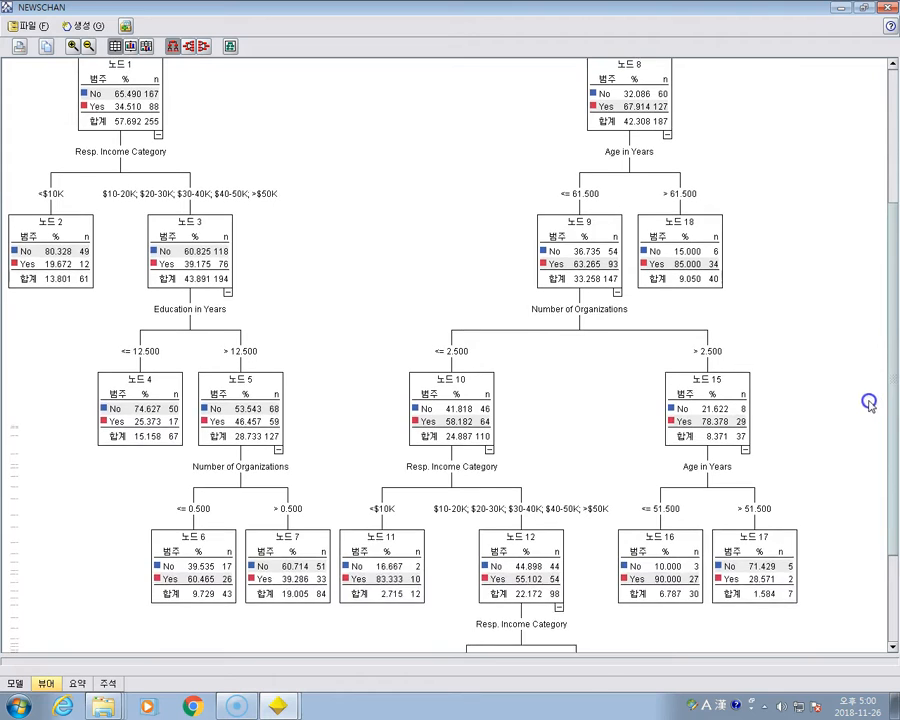
pyautogui.scroll(-3, 886, 395)
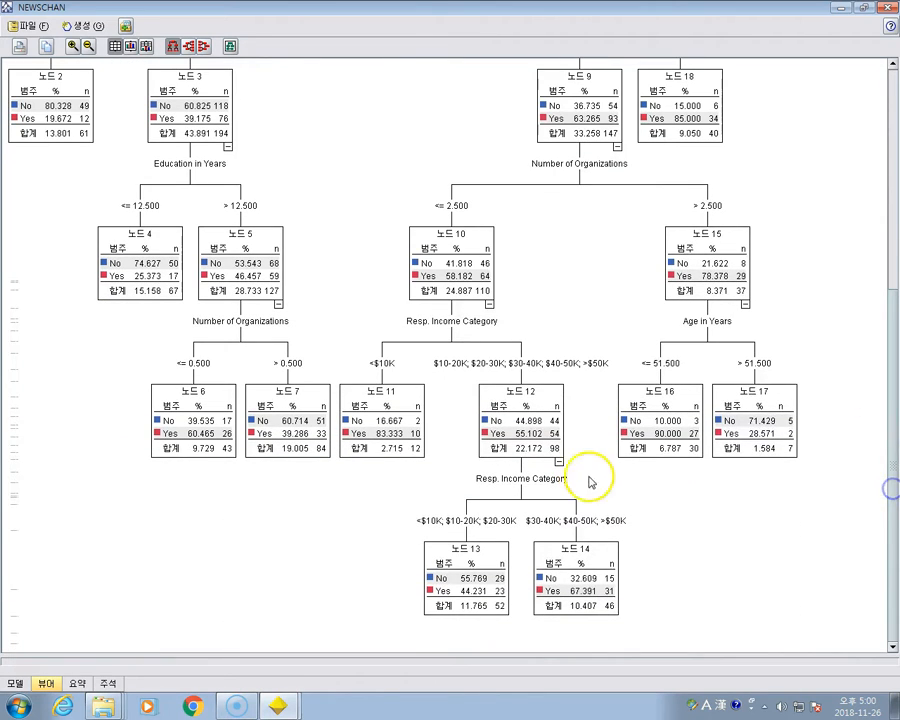
pyautogui.click(759, 402)
pyautogui.click(661, 421)
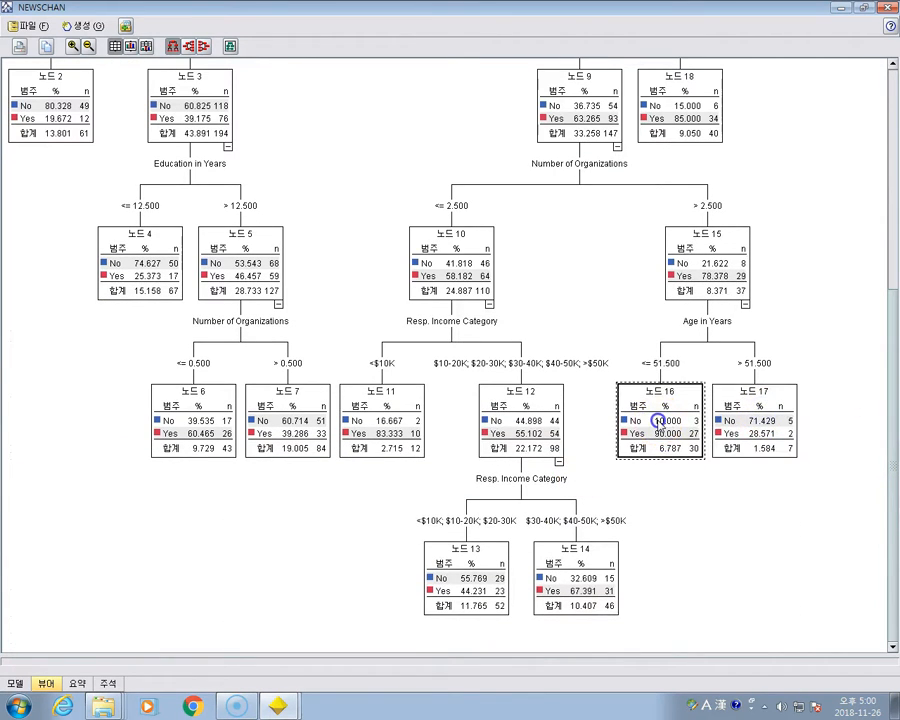
pyautogui.click(566, 570)
pyautogui.click(762, 406)
pyautogui.click(667, 410)
pyautogui.click(550, 580)
pyautogui.click(462, 577)
pyautogui.click(382, 426)
pyautogui.click(268, 412)
pyautogui.click(172, 412)
pyautogui.click(143, 274)
pyautogui.click(58, 110)
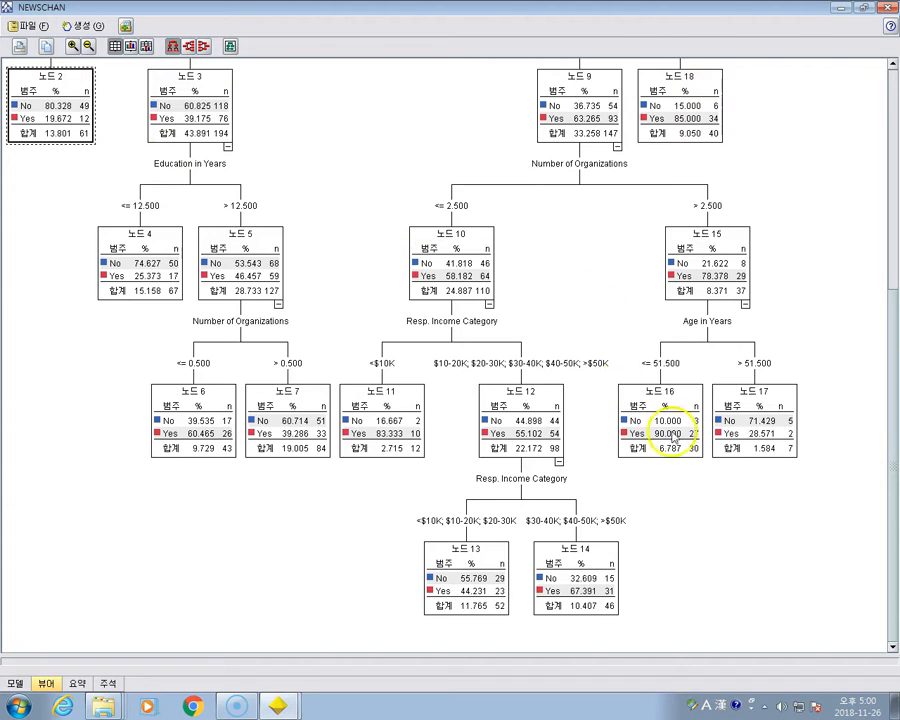
pyautogui.click(673, 430)
pyautogui.click(773, 450)
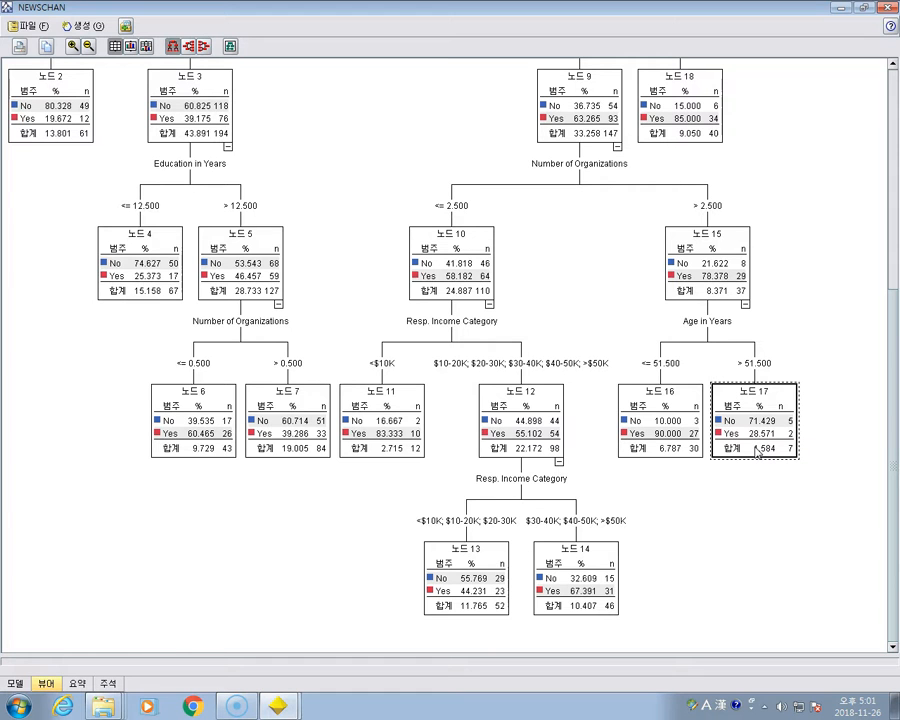
pyautogui.click(862, 8)
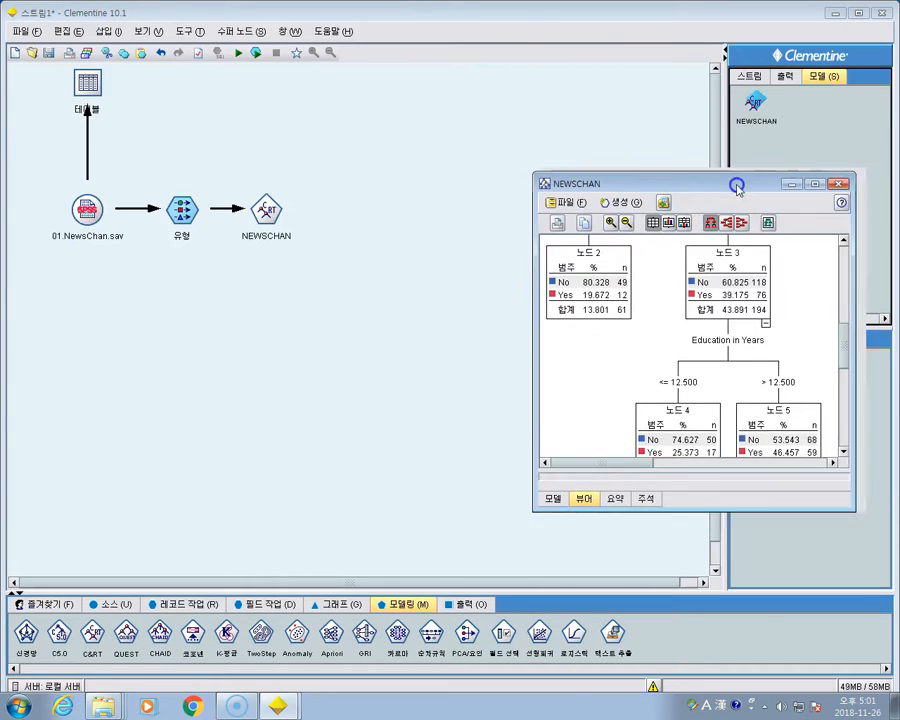
pyautogui.moveTo(737, 187); pyautogui.dragTo(721, 194)
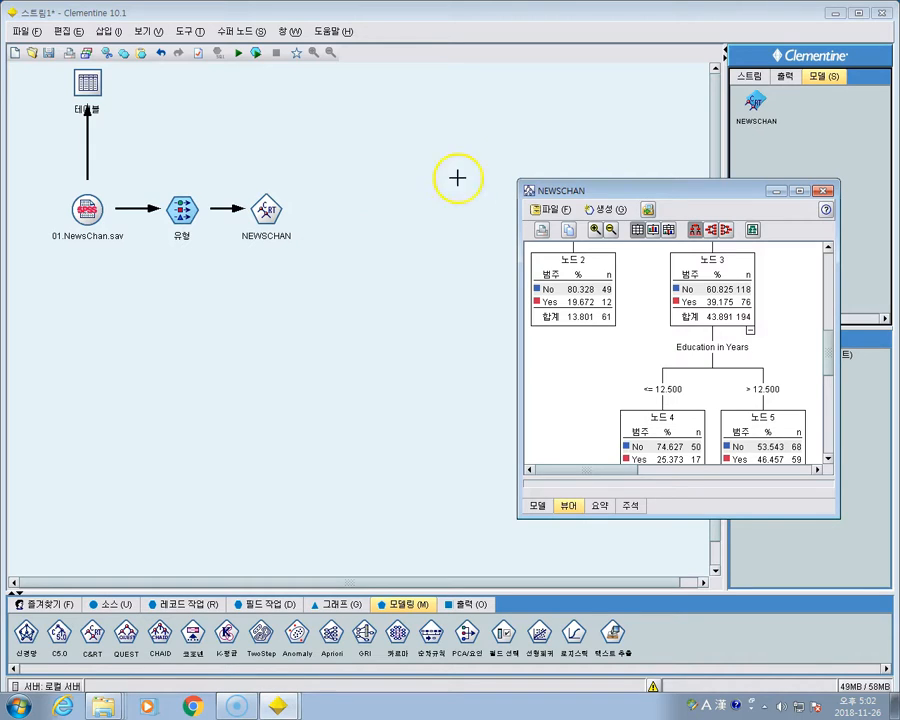
pyautogui.doubleClick(694, 188)
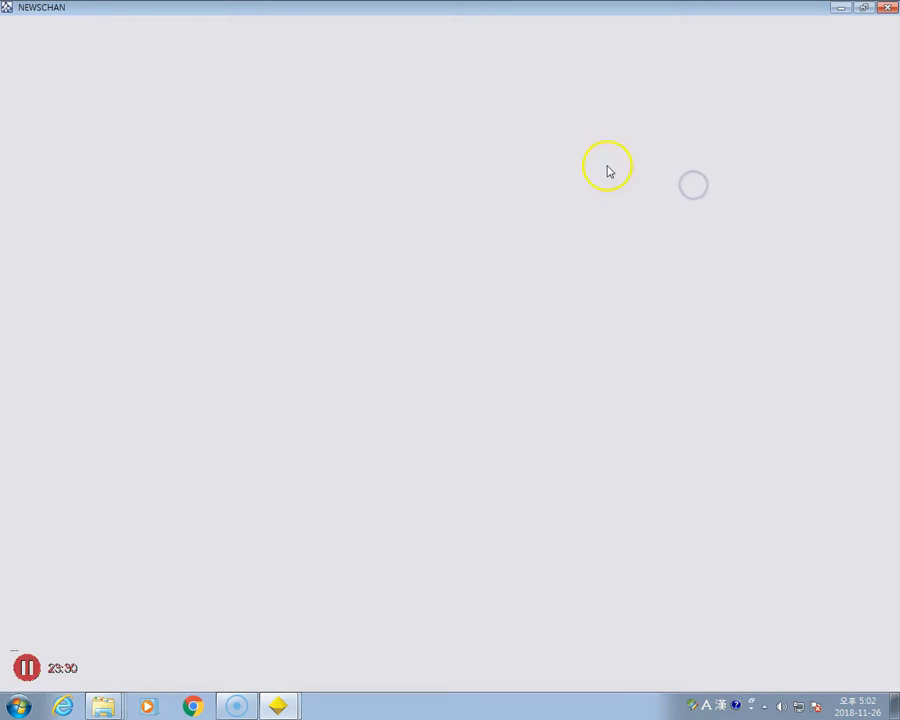